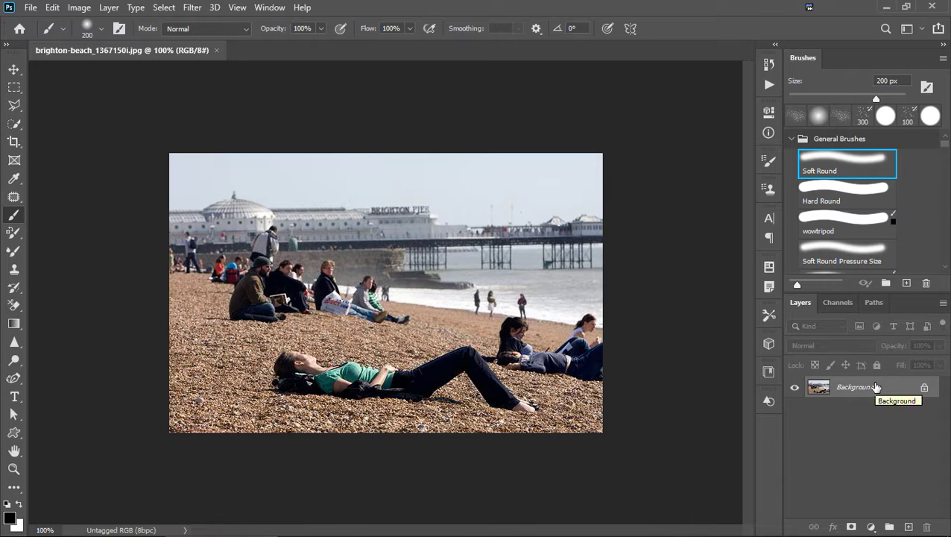
Duplicate the Background layer and paint pebbles over the foreground woman's lower legs with the Clone Stamp tool at 50 px.
drag(876, 387, 877, 386)
key(ctrl+j)
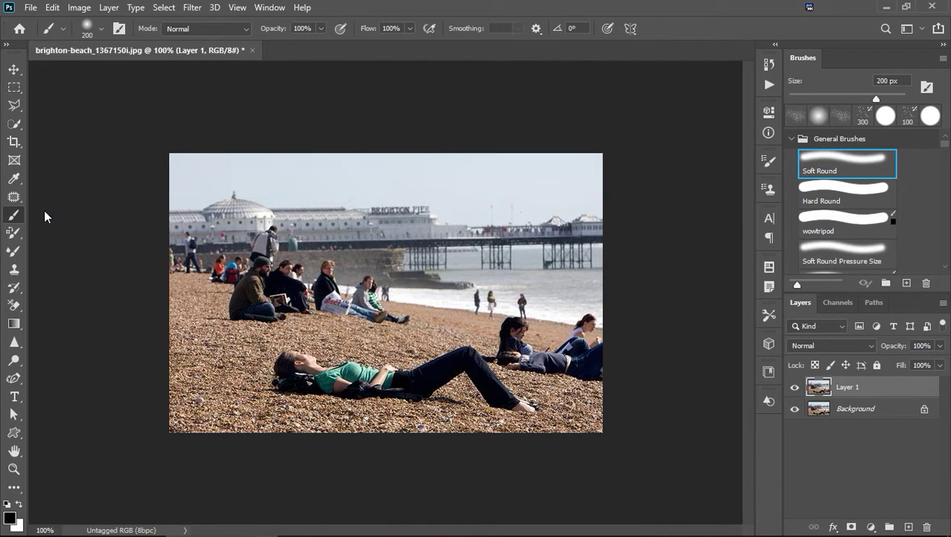
click(19, 270)
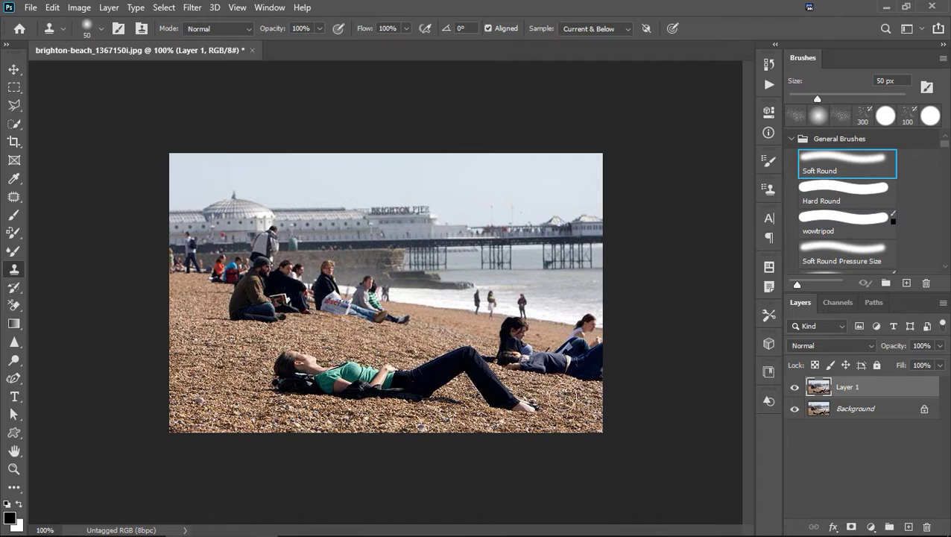
mouse_move(563, 397)
mouse_down()
mouse_move(517, 407)
mouse_move(503, 403)
mouse_move(522, 399)
mouse_move(488, 395)
mouse_move(508, 399)
mouse_move(472, 404)
mouse_move(531, 410)
mouse_move(481, 404)
mouse_move(503, 406)
mouse_move(486, 403)
mouse_move(498, 393)
mouse_move(481, 376)
mouse_move(489, 400)
mouse_move(418, 404)
mouse_move(502, 402)
mouse_up()
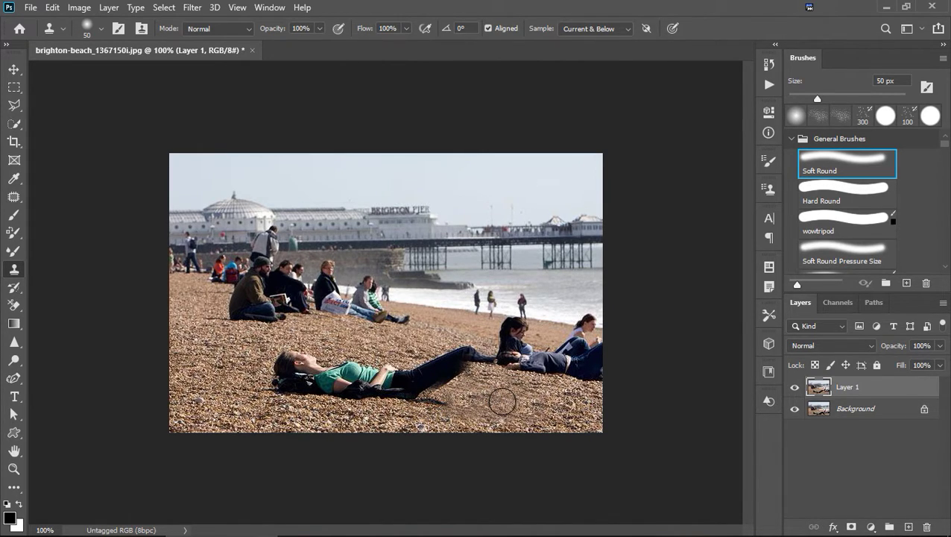
Enlarge the clone brush to 90 px, sample nearby pebbles and clone them over the foreground woman's remaining legs and hips.
key(bracketright)
key(bracketright)
key(bracketright)
key(bracketright)
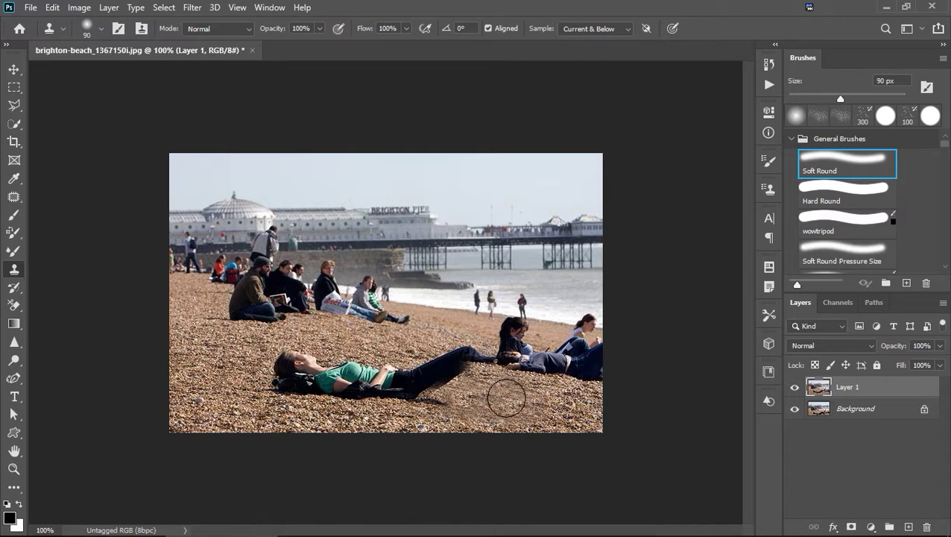
key(alt)
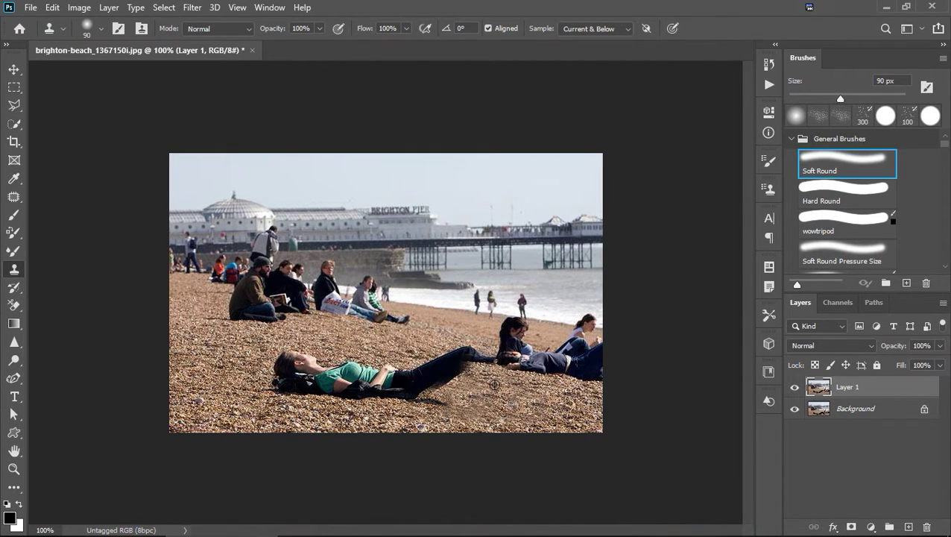
alt+click(492, 385)
mouse_move(452, 381)
mouse_down()
mouse_move(404, 374)
mouse_move(406, 390)
mouse_move(421, 377)
mouse_move(370, 358)
mouse_up()
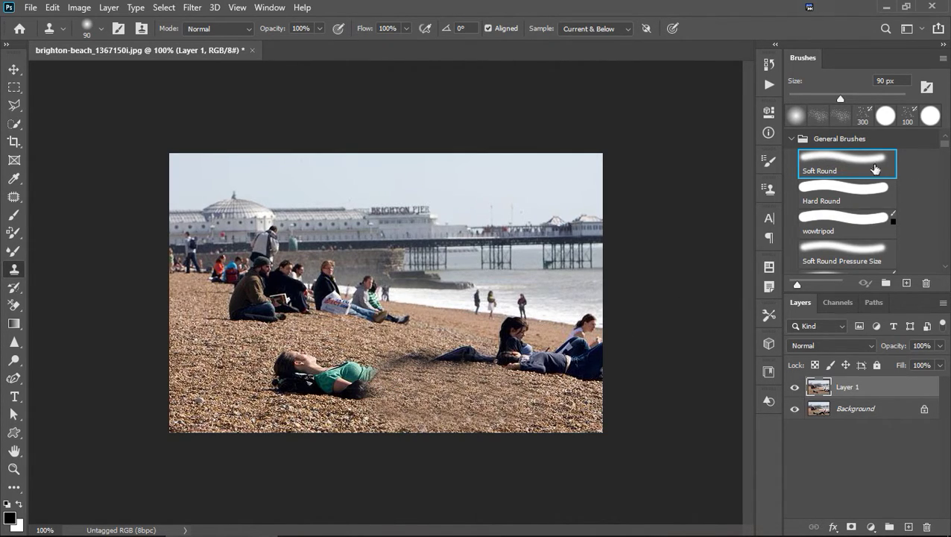
With the Hard Round brush, clone pebbles over the rest of the foreground woman and the blurry patches left on the beach.
click(835, 193)
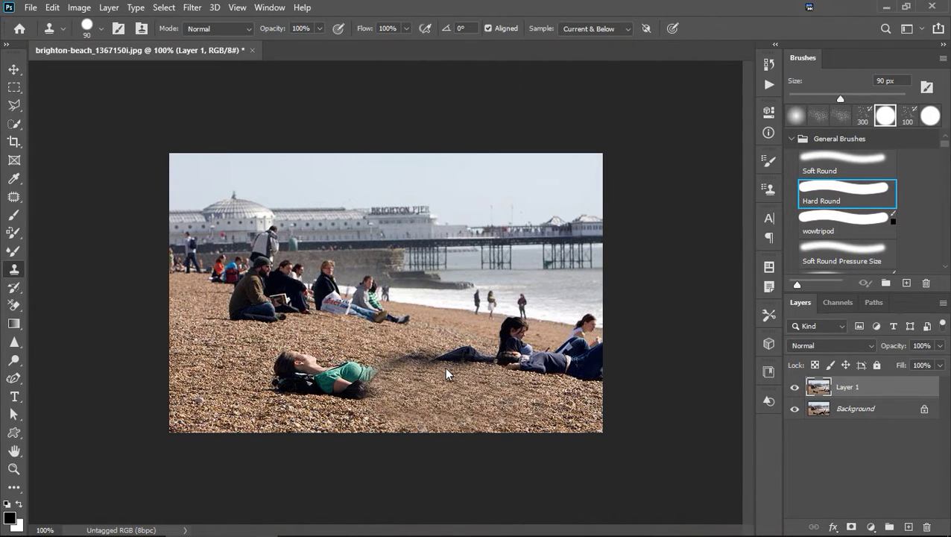
mouse_move(451, 373)
mouse_down()
mouse_move(322, 358)
mouse_move(310, 373)
mouse_move(276, 373)
mouse_move(287, 324)
mouse_move(276, 402)
mouse_move(208, 374)
mouse_move(246, 395)
mouse_move(260, 372)
mouse_move(324, 339)
mouse_move(421, 349)
mouse_move(435, 339)
mouse_up()
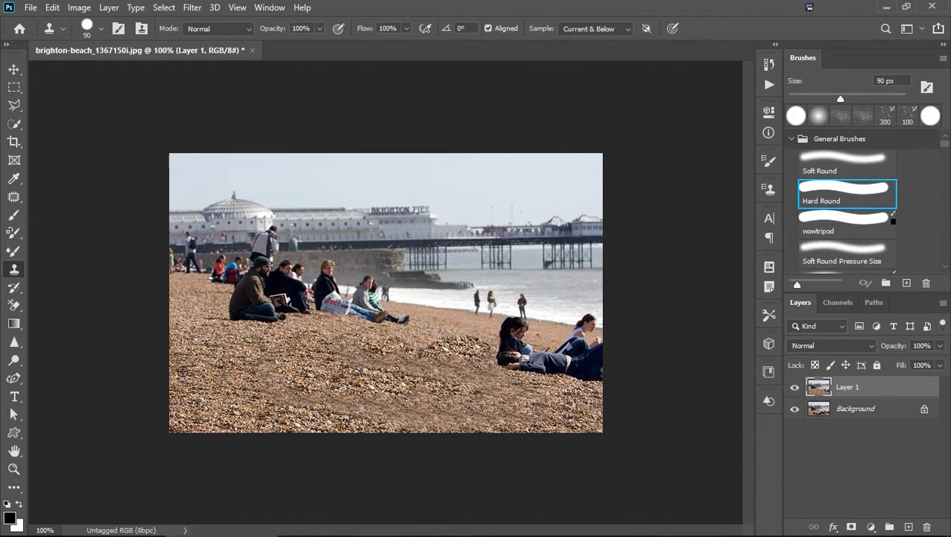
alt+click(182, 371)
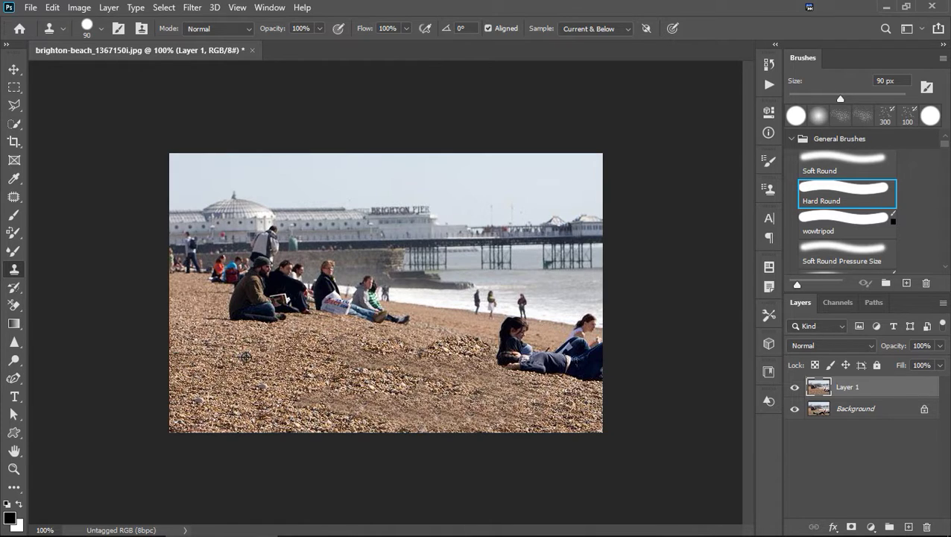
mouse_move(246, 357)
mouse_down()
mouse_move(311, 375)
mouse_move(468, 387)
mouse_up()
mouse_move(280, 358)
mouse_down()
mouse_move(305, 344)
mouse_move(388, 349)
mouse_move(428, 339)
mouse_up()
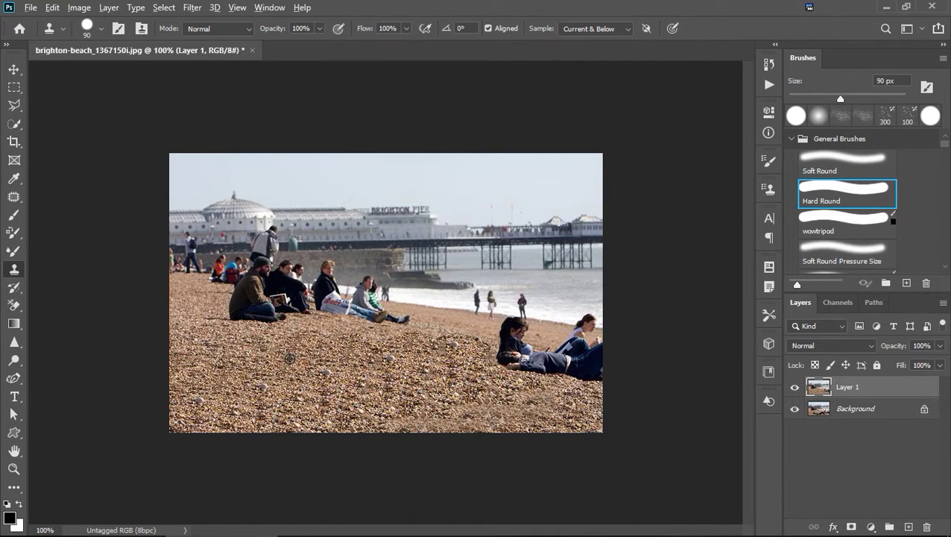
mouse_move(290, 359)
mouse_down()
mouse_move(316, 383)
mouse_move(452, 409)
mouse_move(550, 383)
mouse_up()
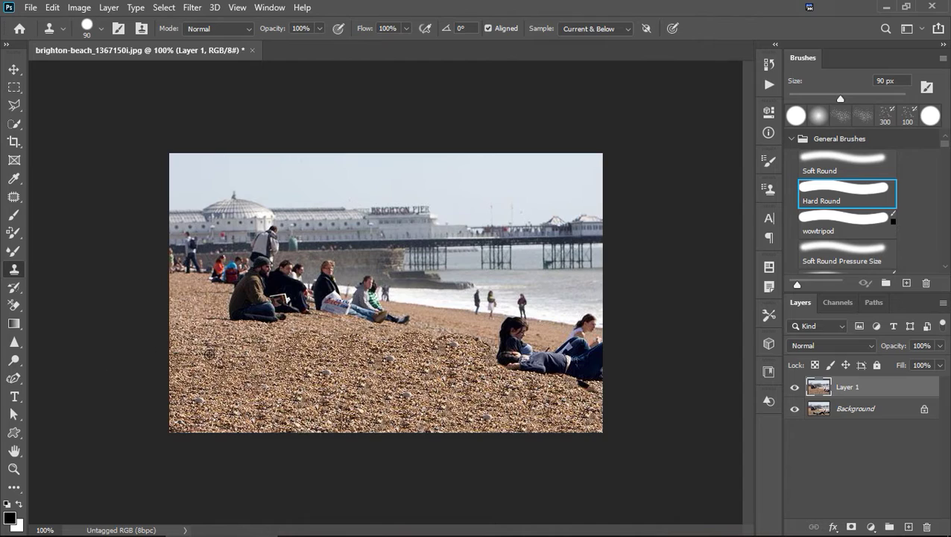
Resample clean pebbles, reduce the clone brush to 30 px and clean up the dark blotch below the reclining person's legs.
click(311, 379)
alt+click(311, 379)
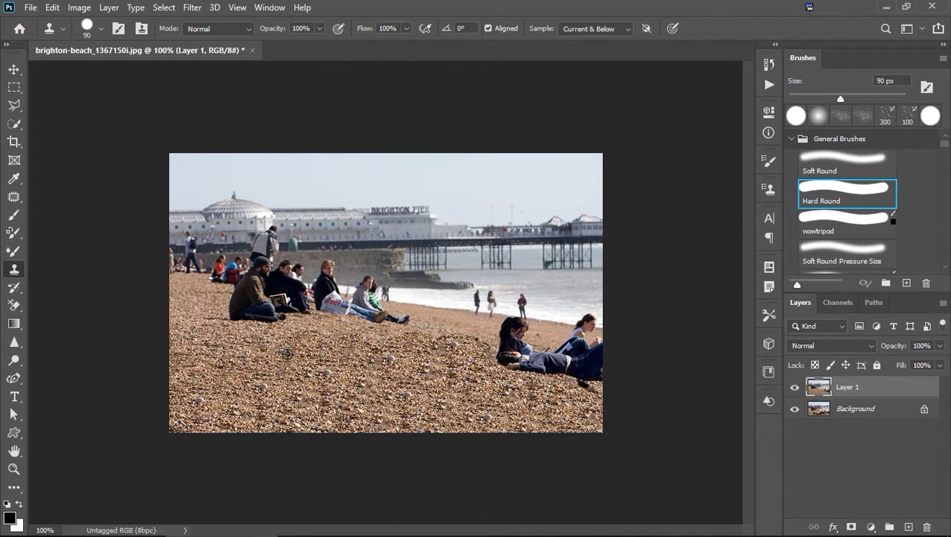
key(bracketleft)
key(bracketleft)
key(bracketleft)
key(bracketleft)
key(bracketleft)
key(bracketleft)
mouse_move(574, 388)
mouse_down()
mouse_move(588, 397)
mouse_move(569, 409)
mouse_up()
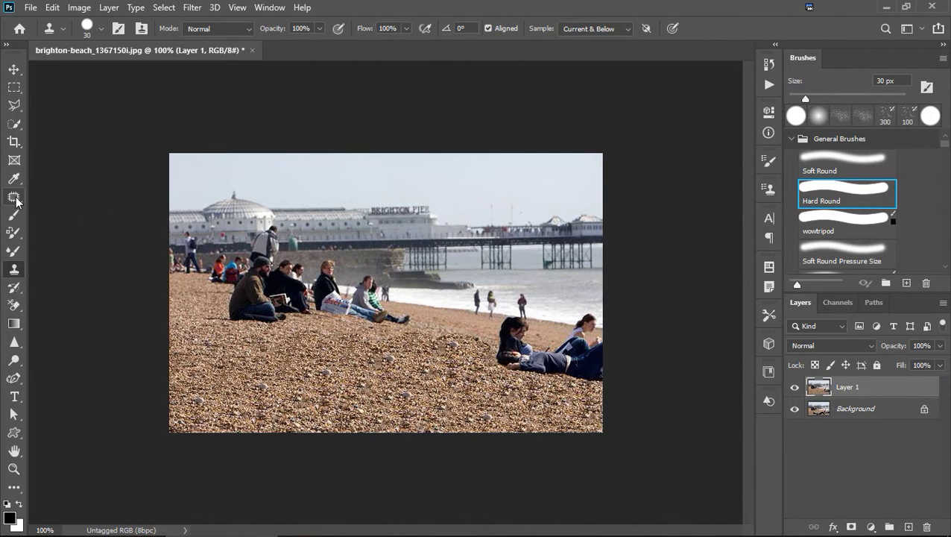
Remove the middle standing figure at the shoreline using the Patch tool in Content-Aware mode.
click(14, 198)
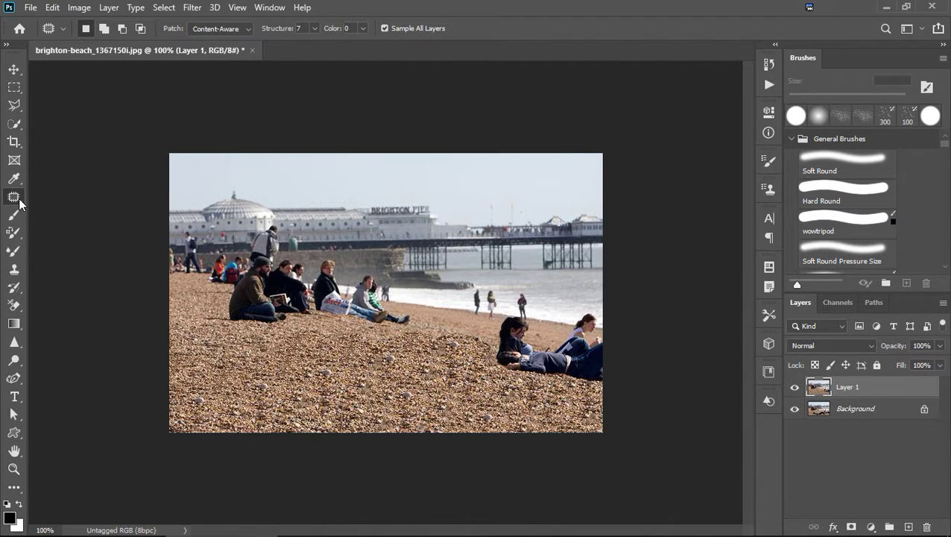
right_click(19, 201)
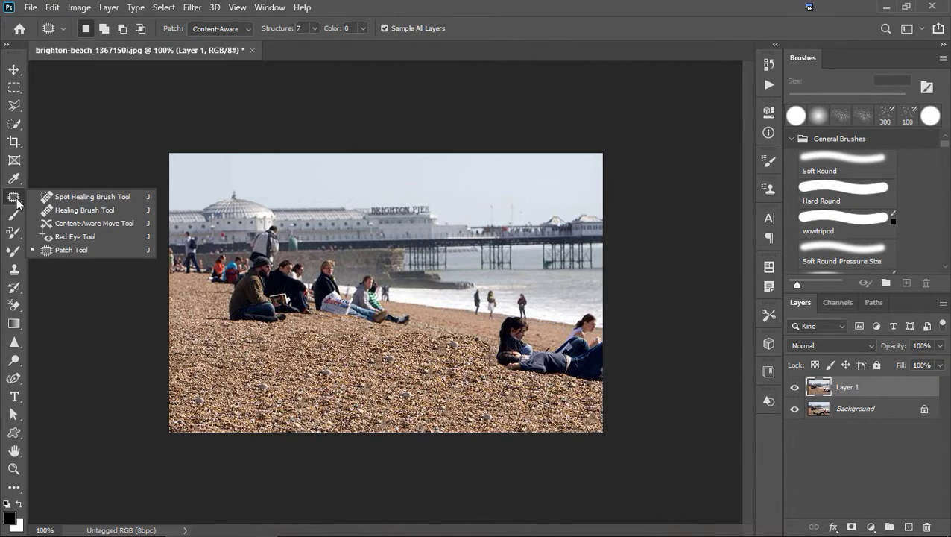
click(18, 202)
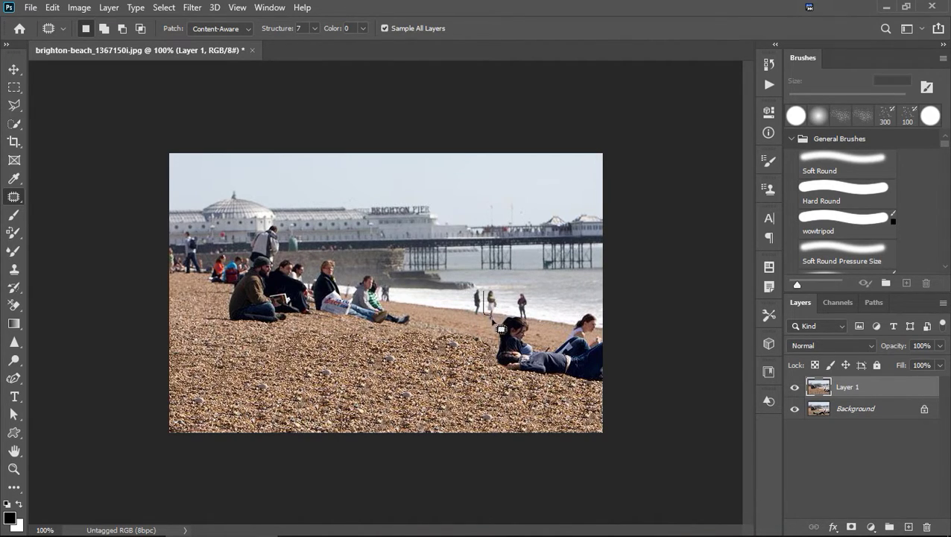
mouse_move(495, 321)
mouse_down()
mouse_move(494, 287)
mouse_move(491, 308)
mouse_move(517, 296)
mouse_move(563, 299)
mouse_move(547, 326)
mouse_move(540, 302)
mouse_up()
key(ctrl+d)
Outline the seated group with the shopping bag and patch it with pebbles from the foreground.
mouse_move(332, 265)
mouse_down()
mouse_move(314, 310)
mouse_move(323, 323)
mouse_move(413, 331)
mouse_move(418, 311)
mouse_move(336, 261)
mouse_up()
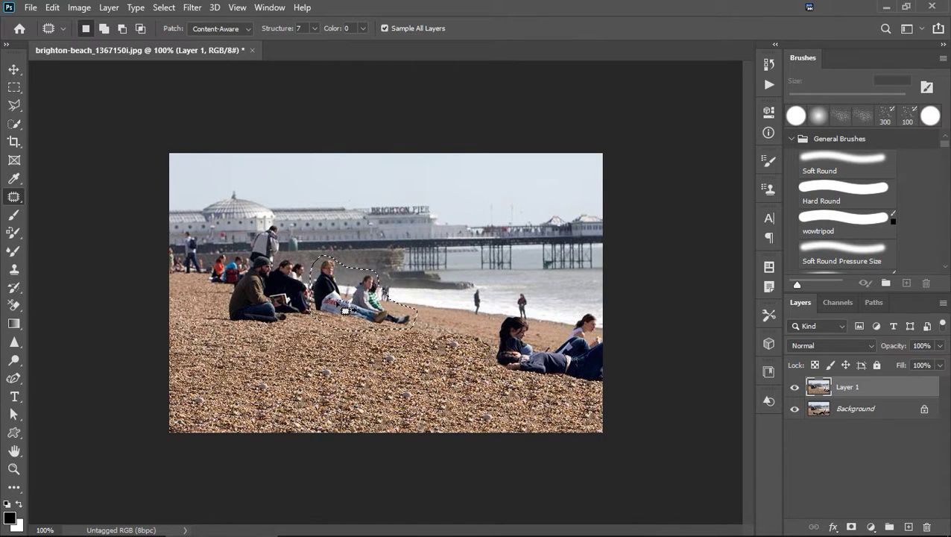
drag(340, 306, 263, 389)
key(ctrl+d)
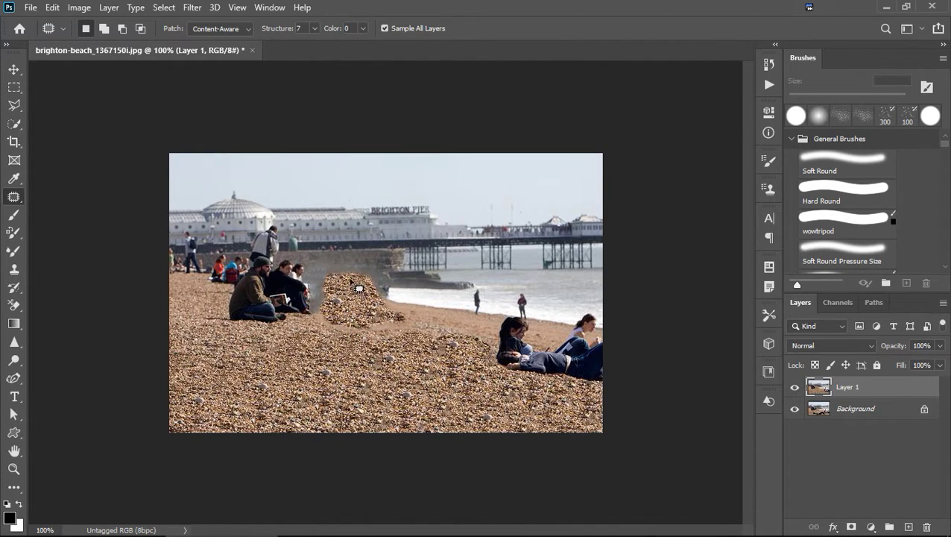
Patch most of the pebble mound in front of the stone wall with the wall's grey texture.
mouse_move(355, 272)
mouse_down()
mouse_move(324, 278)
mouse_move(324, 293)
mouse_move(380, 300)
mouse_move(381, 283)
mouse_move(363, 269)
mouse_move(363, 285)
mouse_move(354, 260)
mouse_up()
click(420, 362)
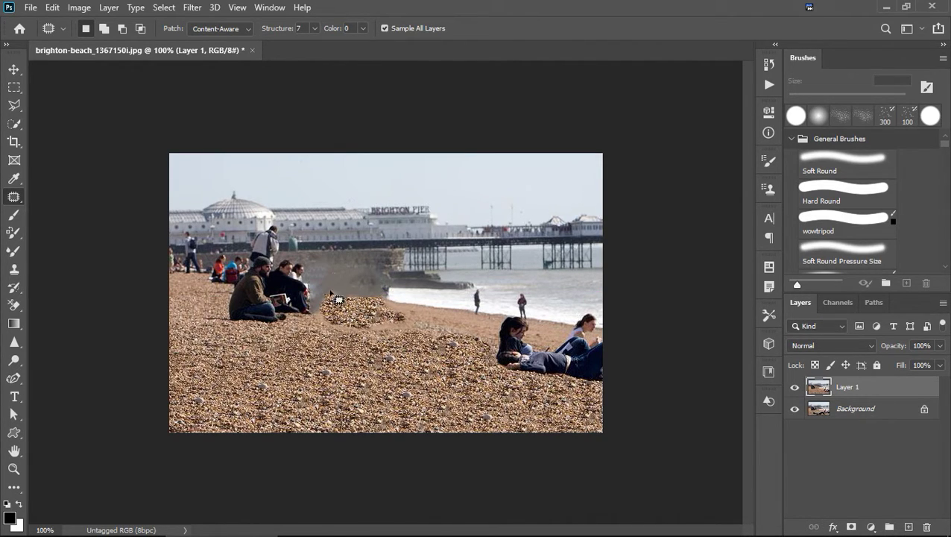
mouse_move(329, 292)
mouse_down()
mouse_move(315, 310)
mouse_move(342, 324)
mouse_move(393, 317)
mouse_move(399, 309)
mouse_move(385, 297)
mouse_move(330, 291)
mouse_move(358, 300)
mouse_move(351, 268)
mouse_up()
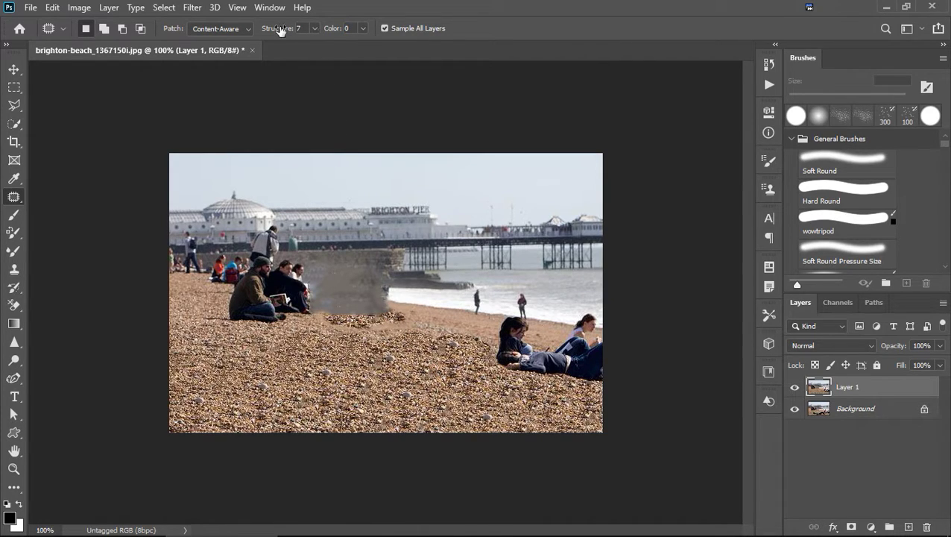
Set the Patch mode to Normal and replace the seated and reclining people near the photo's right edge with beach pebbles.
click(247, 28)
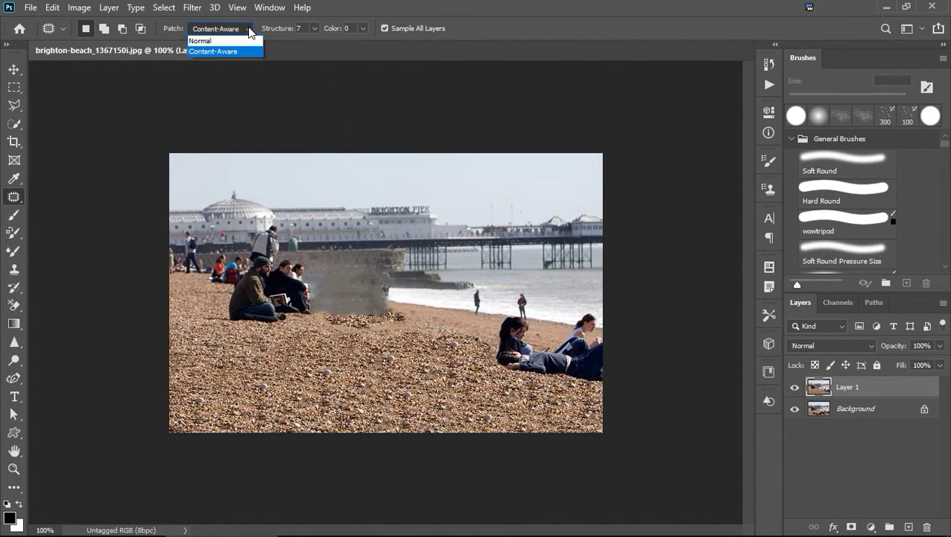
click(208, 37)
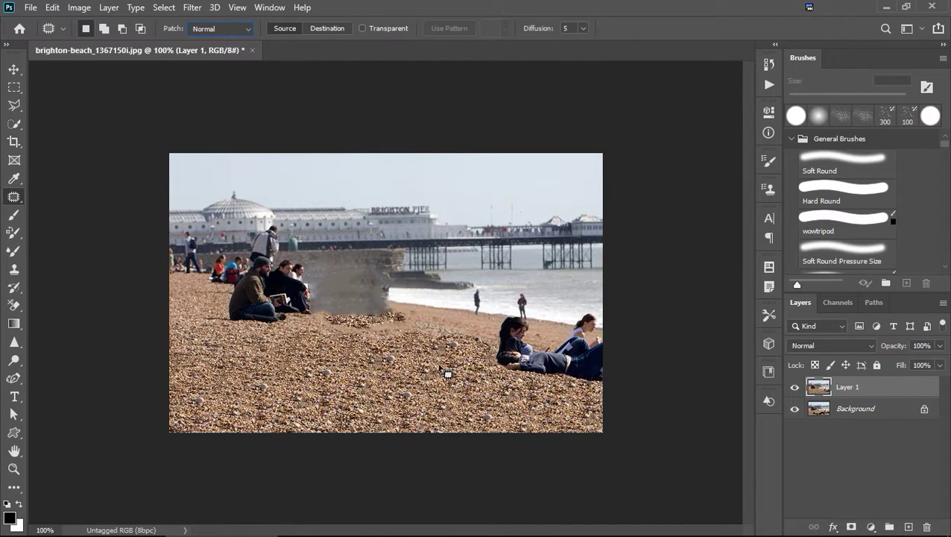
mouse_move(522, 322)
mouse_down()
mouse_move(505, 393)
mouse_move(539, 321)
mouse_move(516, 320)
mouse_up()
drag(546, 366, 419, 362)
click(298, 393)
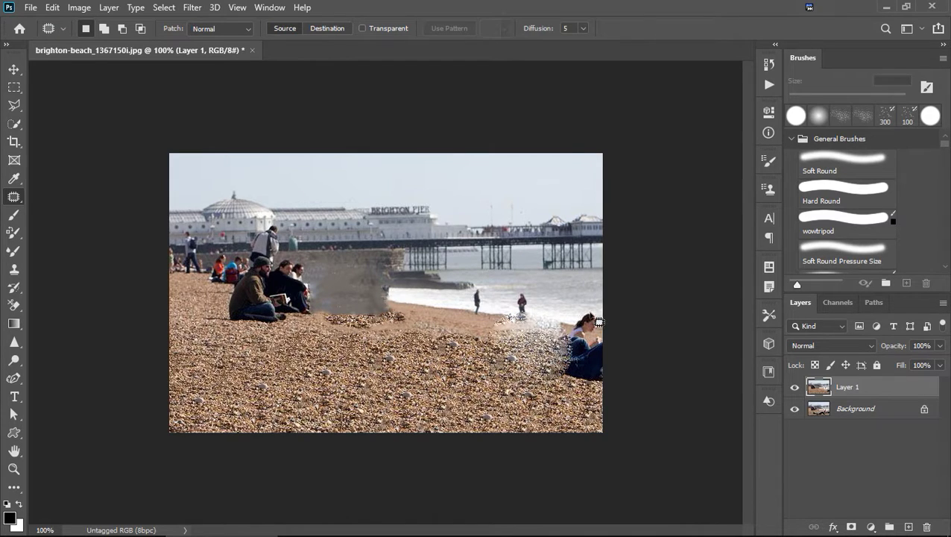
mouse_move(596, 296)
mouse_down()
mouse_move(543, 380)
mouse_move(633, 382)
mouse_move(597, 296)
mouse_up()
mouse_move(567, 360)
mouse_down()
mouse_move(503, 371)
mouse_move(436, 350)
mouse_move(443, 345)
mouse_up()
Patch the bleached beach area and the standing figure above it with the neighbouring shoreline.
mouse_move(545, 292)
mouse_down()
mouse_move(520, 294)
mouse_move(530, 373)
mouse_up()
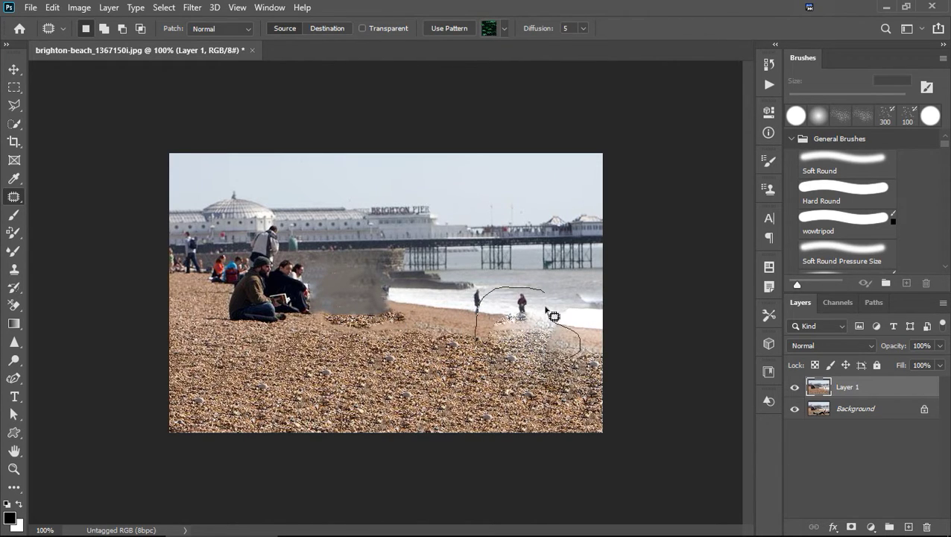
drag(545, 306, 544, 293)
mouse_move(534, 347)
mouse_down()
mouse_move(506, 334)
mouse_move(459, 337)
mouse_up()
key(ctrl+d)
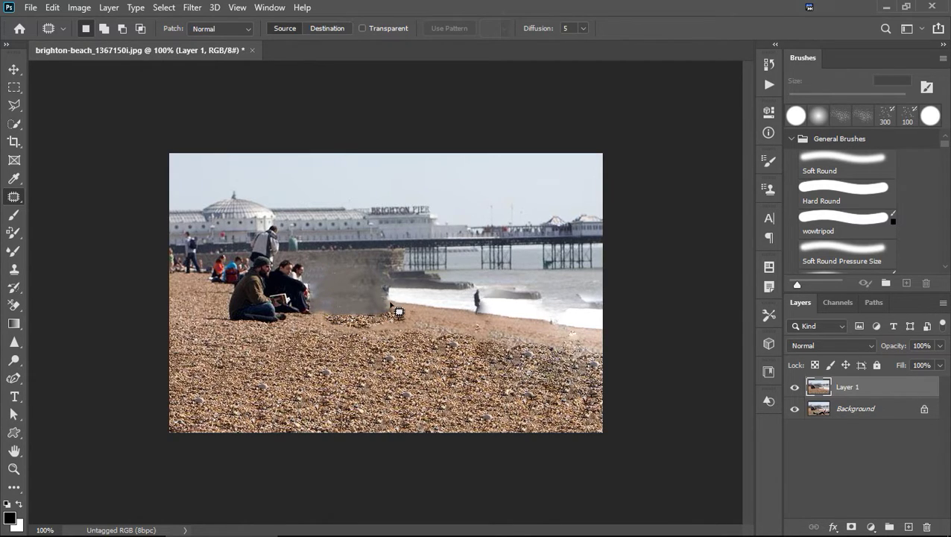
Patch out the last standing figure at the shoreline and the dark groyne smudge in the surf.
click(850, 191)
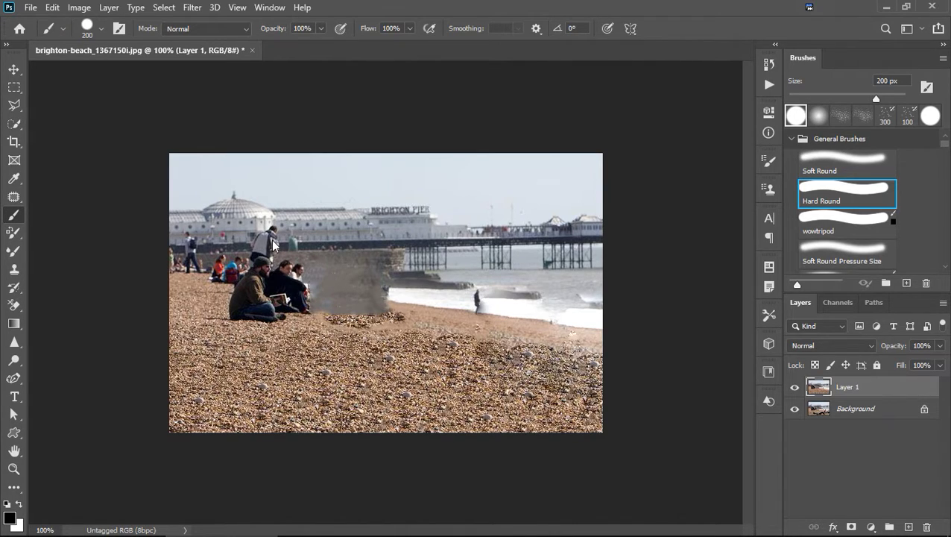
click(14, 197)
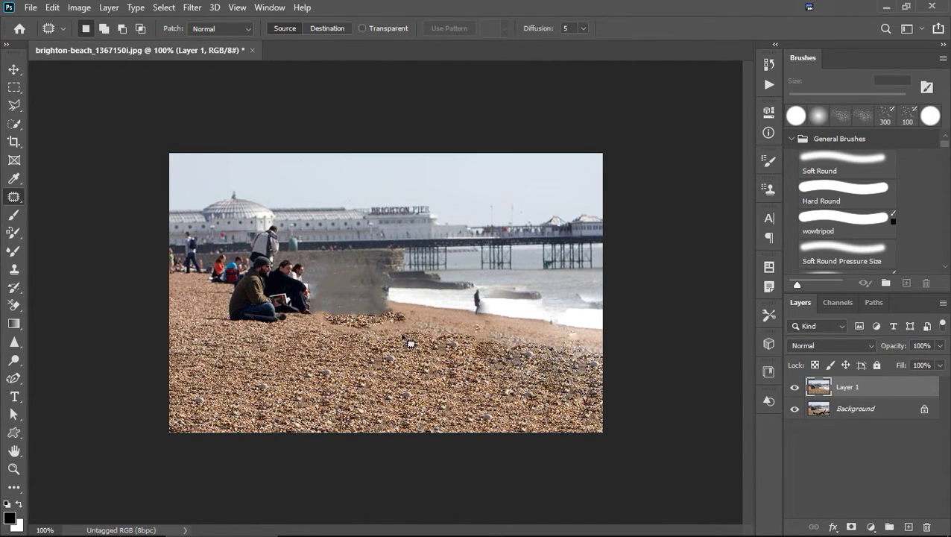
mouse_move(480, 299)
mouse_down()
mouse_move(520, 312)
mouse_move(528, 374)
mouse_up()
key(ctrl+d)
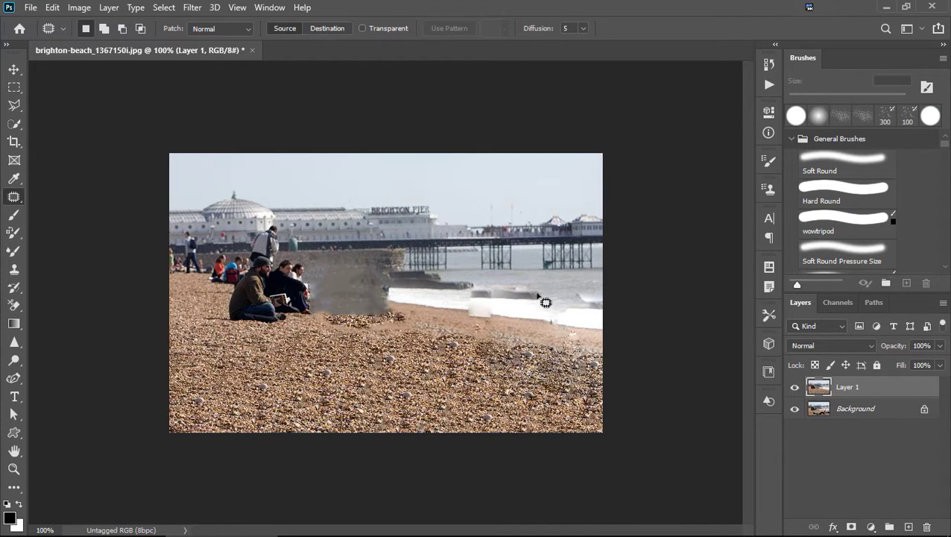
mouse_move(535, 287)
mouse_down()
mouse_move(480, 284)
mouse_move(465, 297)
mouse_move(522, 303)
mouse_move(554, 294)
mouse_move(535, 286)
mouse_move(507, 295)
mouse_move(550, 282)
mouse_up()
key(ctrl+d)
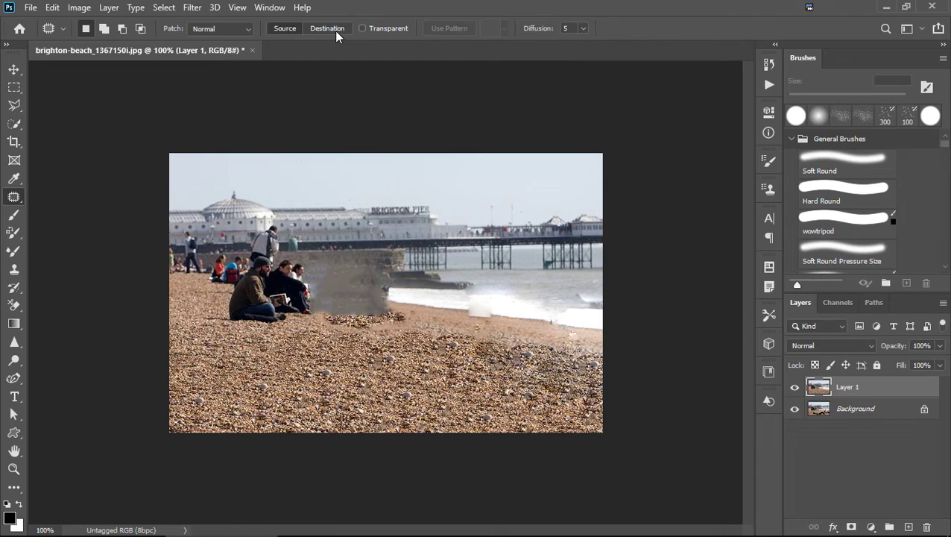
Switch the Patch tool to Destination and copy the end of the groyne onto the surf beside it.
click(335, 30)
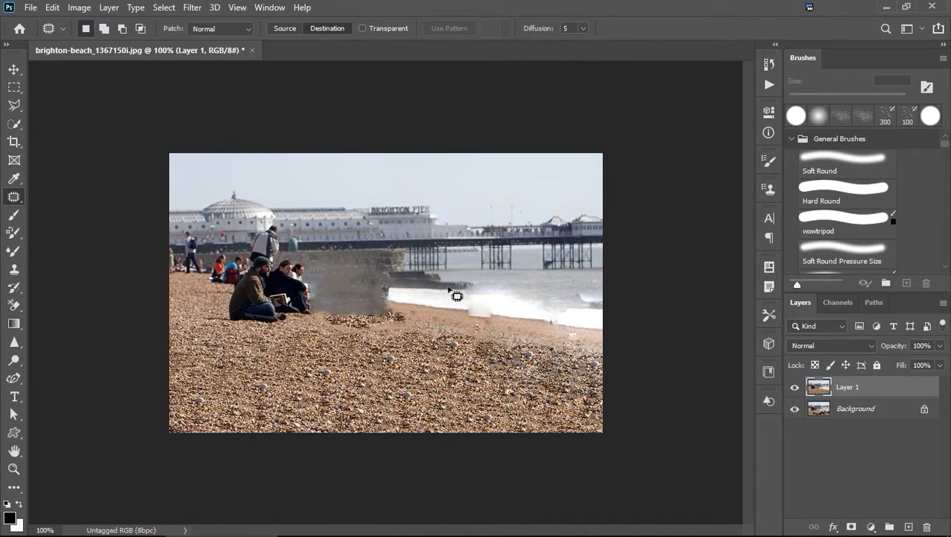
mouse_move(480, 288)
mouse_down()
mouse_move(432, 274)
mouse_move(426, 283)
mouse_move(459, 293)
mouse_move(477, 279)
mouse_move(462, 290)
mouse_move(525, 297)
mouse_up()
key(ctrl+d)
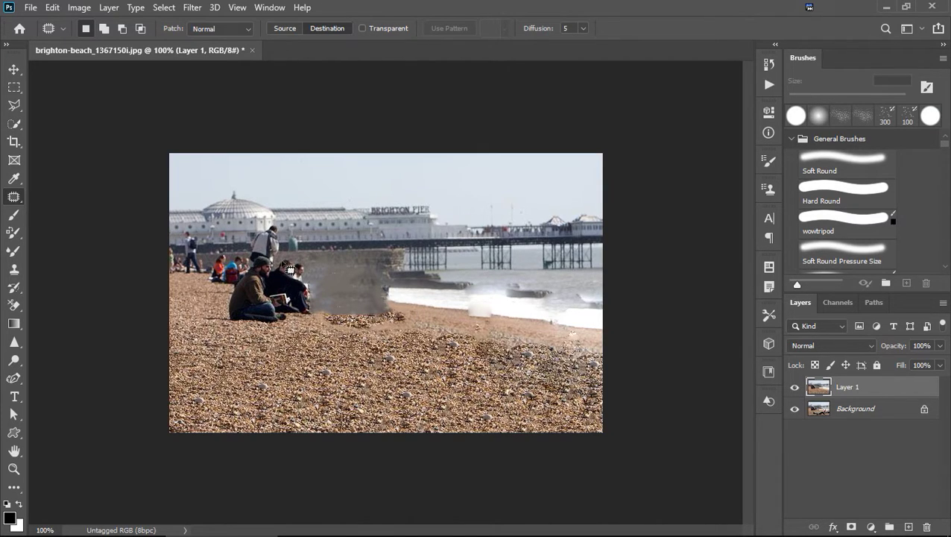
Outline the seated man in the cap and copy him onto the middle of the beach with the Patch tool.
mouse_move(274, 266)
mouse_down()
mouse_move(252, 262)
mouse_move(235, 295)
mouse_move(237, 332)
mouse_move(295, 336)
mouse_up()
drag(277, 296, 273, 265)
drag(261, 319, 402, 343)
click(506, 376)
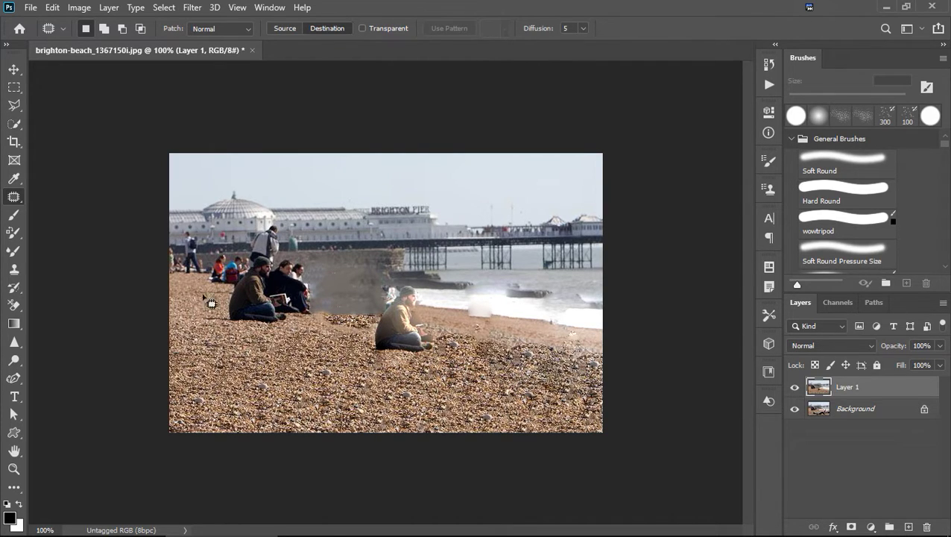
Outline the distant walking person near the photo's left edge and copy the figure onto the pebbles beyond the copied seated man.
mouse_move(197, 236)
mouse_down()
mouse_move(185, 278)
mouse_move(210, 269)
mouse_move(197, 236)
mouse_up()
mouse_move(202, 285)
mouse_down()
mouse_move(439, 355)
mouse_move(507, 388)
mouse_up()
key(ctrl+d)
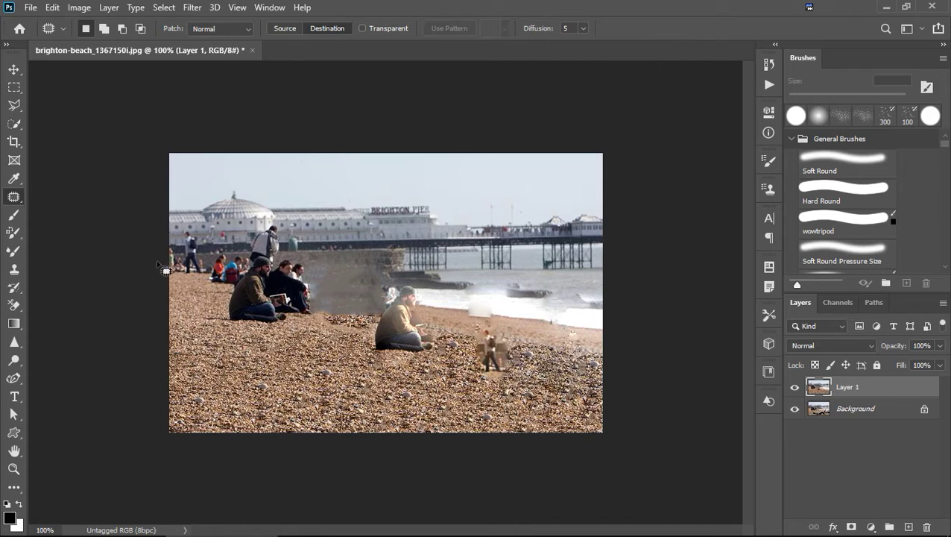
Remove the copied walking person from the beach by cloning nearby pebbles over the figure with the Clone Stamp tool.
click(14, 269)
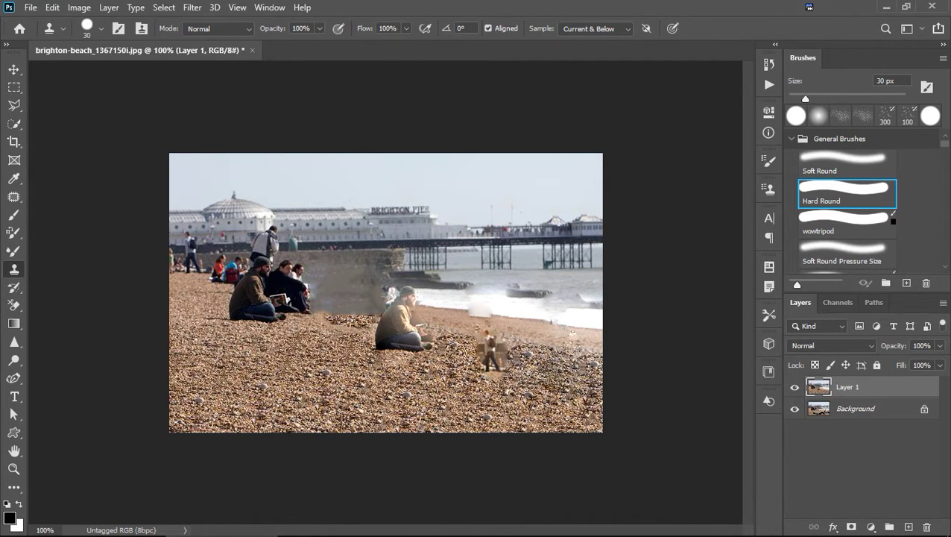
mouse_move(455, 352)
mouse_down()
mouse_move(480, 339)
mouse_move(475, 371)
mouse_move(481, 351)
mouse_move(499, 369)
mouse_move(497, 346)
mouse_move(508, 369)
mouse_move(505, 331)
mouse_up()
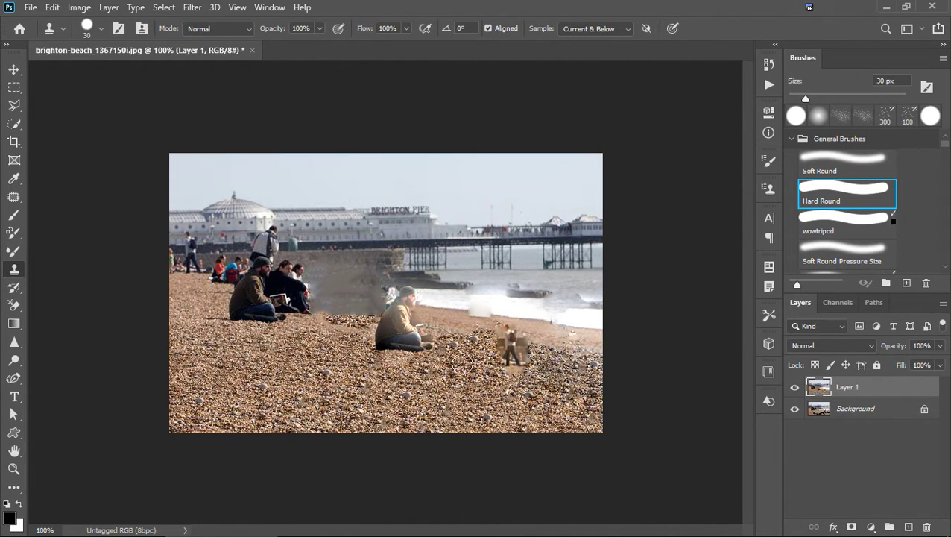
click(461, 365)
key(alt)
mouse_move(479, 354)
mouse_down()
mouse_move(498, 364)
mouse_move(475, 395)
mouse_up()
alt+click(430, 392)
mouse_move(471, 358)
mouse_down()
mouse_move(516, 370)
mouse_move(507, 344)
mouse_move(523, 348)
mouse_move(516, 373)
mouse_move(556, 344)
mouse_move(589, 359)
mouse_move(528, 363)
mouse_move(565, 340)
mouse_up()
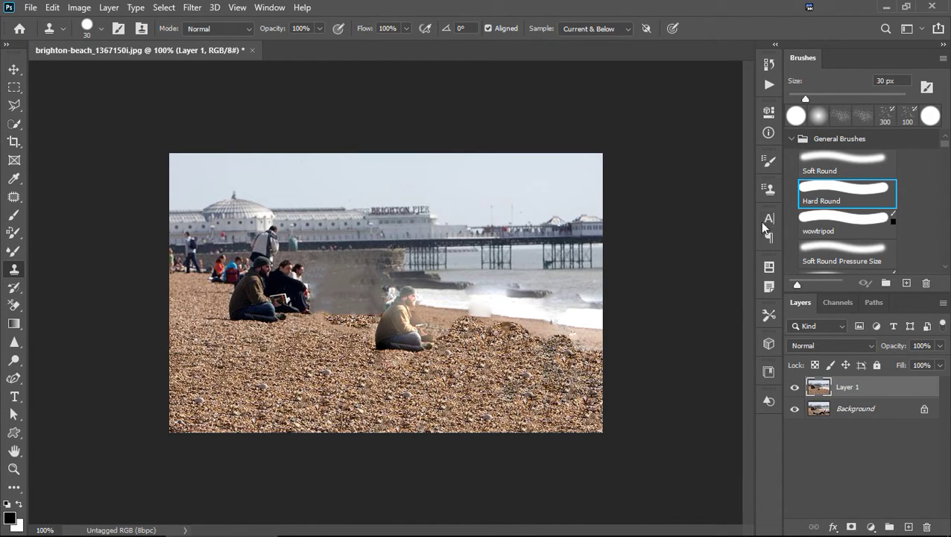
Switch the Clone Stamp to the Soft Round brush and blend the pebbles along the beach's edge near the surf.
click(826, 163)
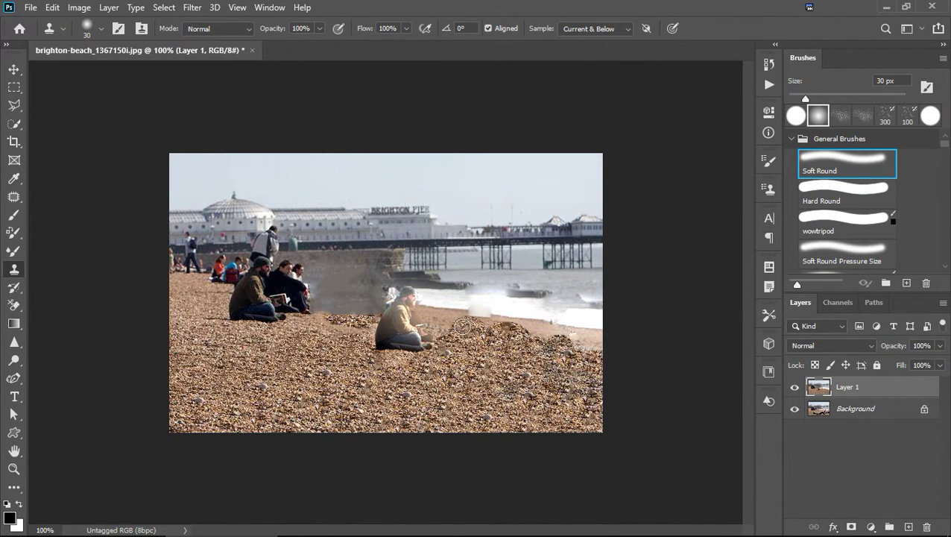
drag(462, 324, 618, 352)
mouse_move(456, 337)
mouse_down()
mouse_move(463, 325)
mouse_move(452, 337)
mouse_up()
drag(515, 351, 522, 366)
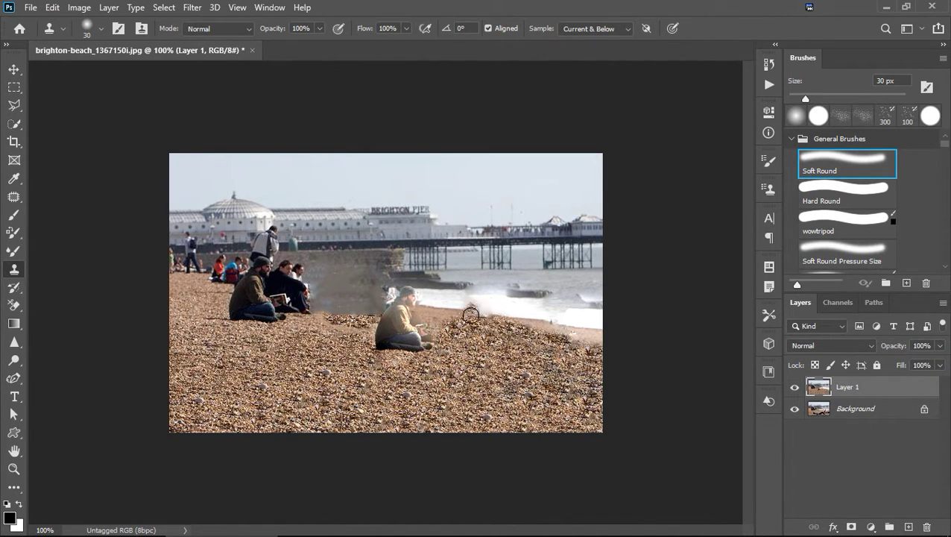
drag(470, 317, 488, 310)
Switch to the Patch tool and set its patch mode to Content-Aware.
click(14, 197)
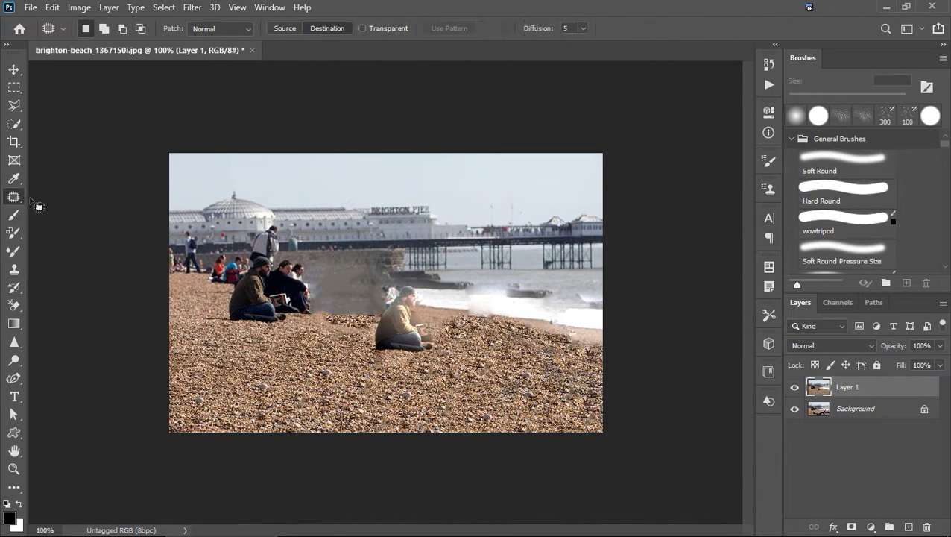
click(249, 28)
click(232, 48)
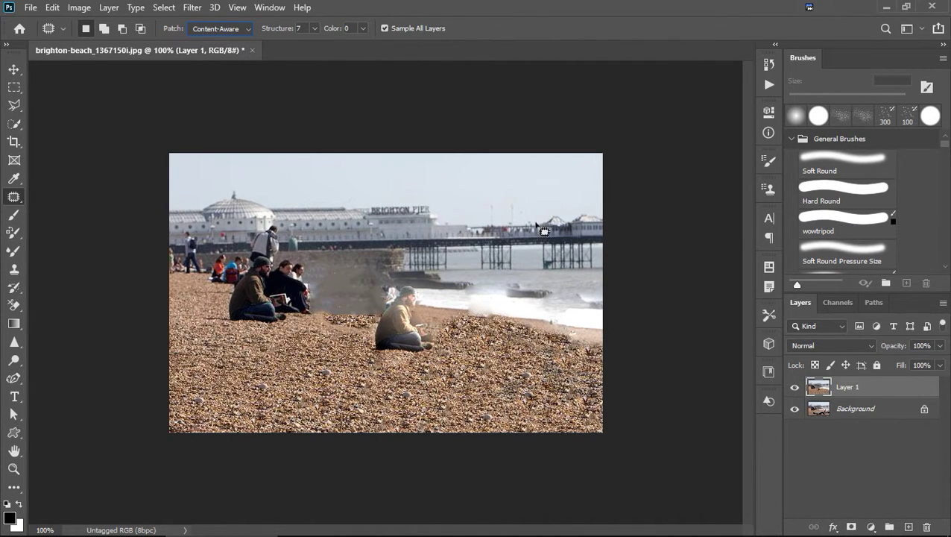
Try to patch the pavilions near the pier's end with the open stretch of pier beside them, and undo it.
mouse_move(536, 223)
mouse_down()
mouse_move(539, 271)
mouse_move(591, 273)
mouse_move(600, 266)
mouse_move(590, 226)
mouse_move(537, 223)
mouse_up()
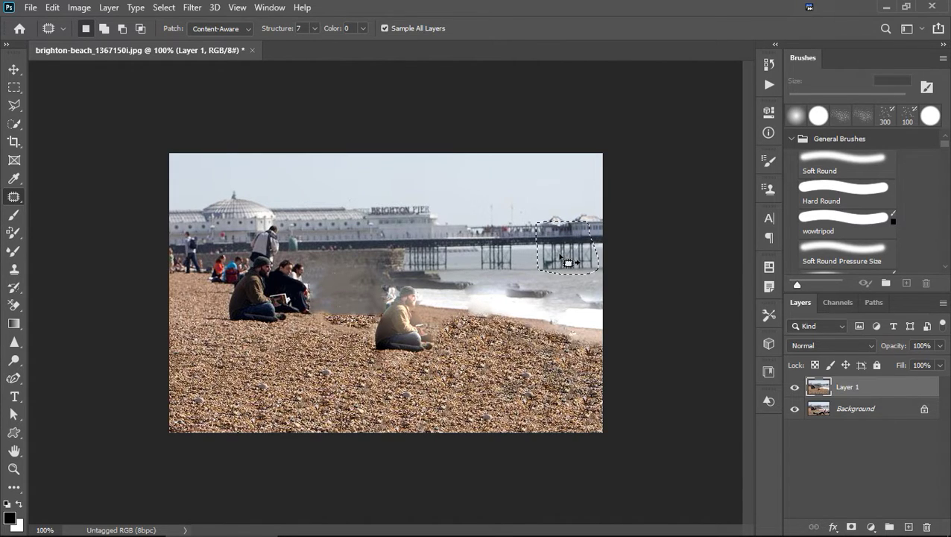
drag(567, 260, 459, 257)
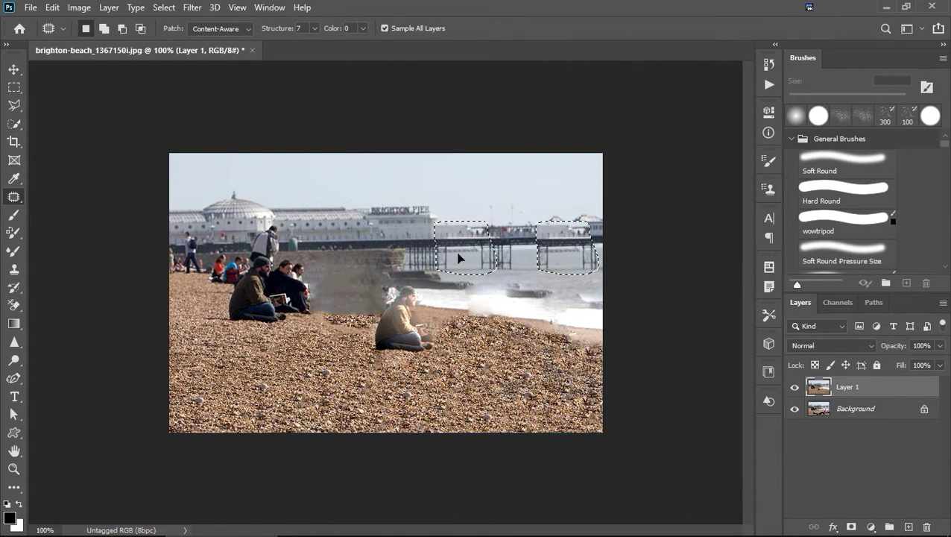
key(ctrl+d)
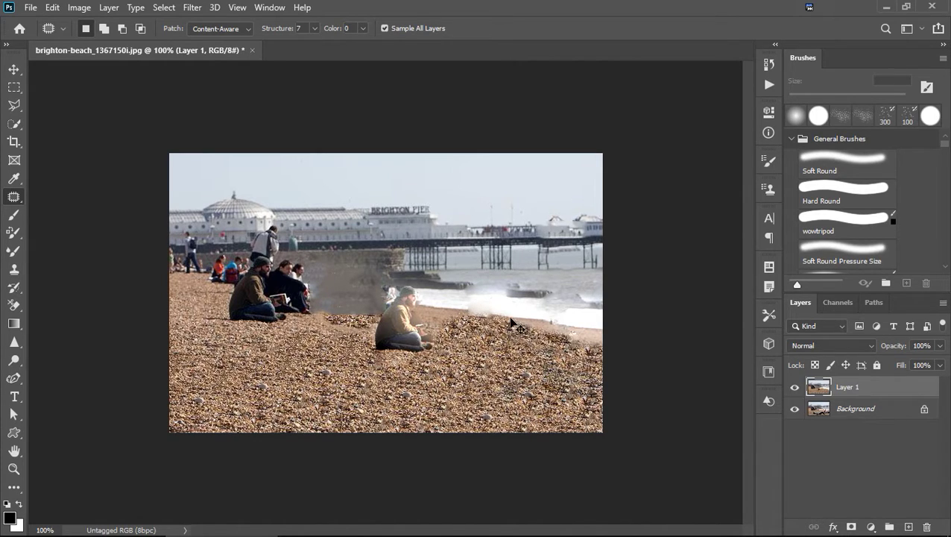
key(ctrl+z)
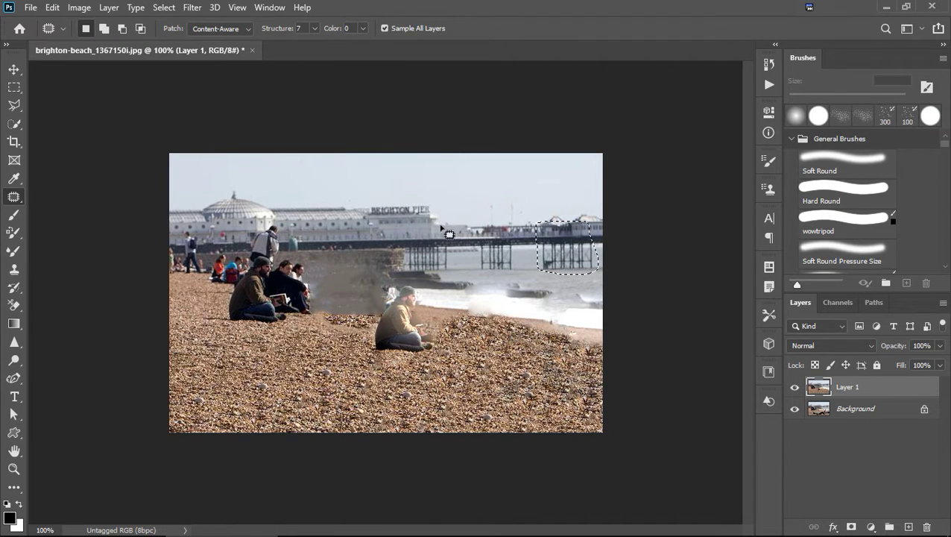
Outline the crowded open stretch of pier beyond the main building and patch it from the pier's far end.
mouse_move(462, 223)
mouse_down()
mouse_move(445, 237)
mouse_move(447, 273)
mouse_move(477, 273)
mouse_move(482, 262)
mouse_move(469, 224)
mouse_up()
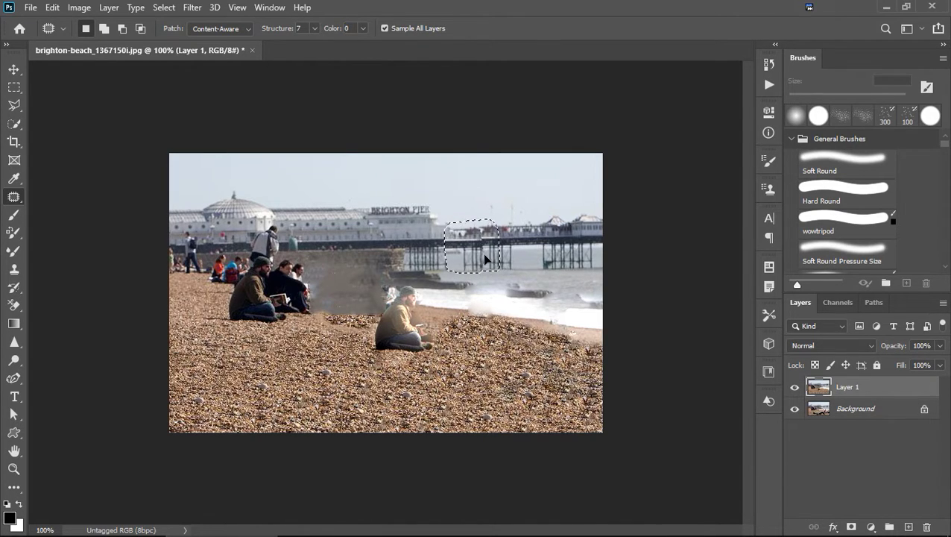
drag(485, 259, 568, 258)
key(ctrl+d)
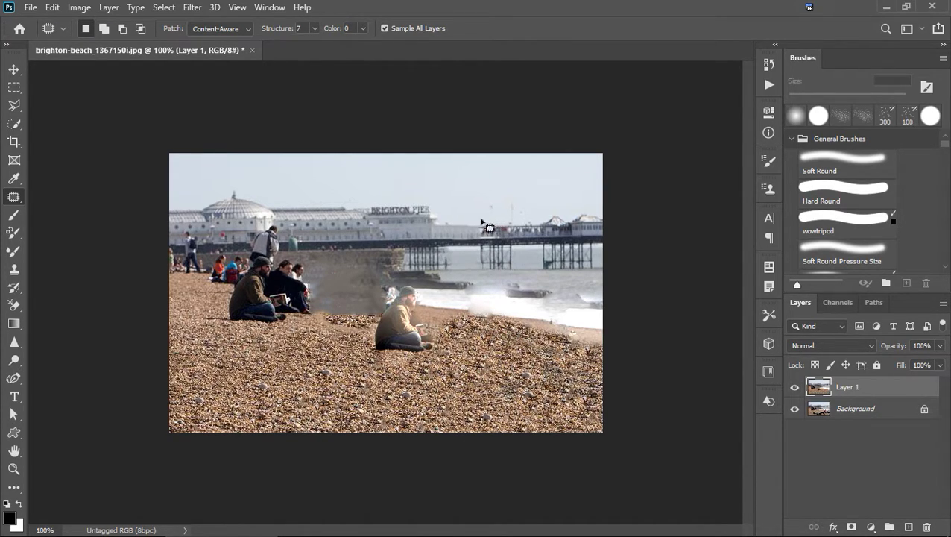
Patch the two pier stretches between the main building and the end pavilions to extend the pavilions and supports across the gap.
mouse_move(477, 220)
mouse_down()
mouse_move(526, 276)
mouse_move(481, 220)
mouse_up()
drag(492, 257, 450, 257)
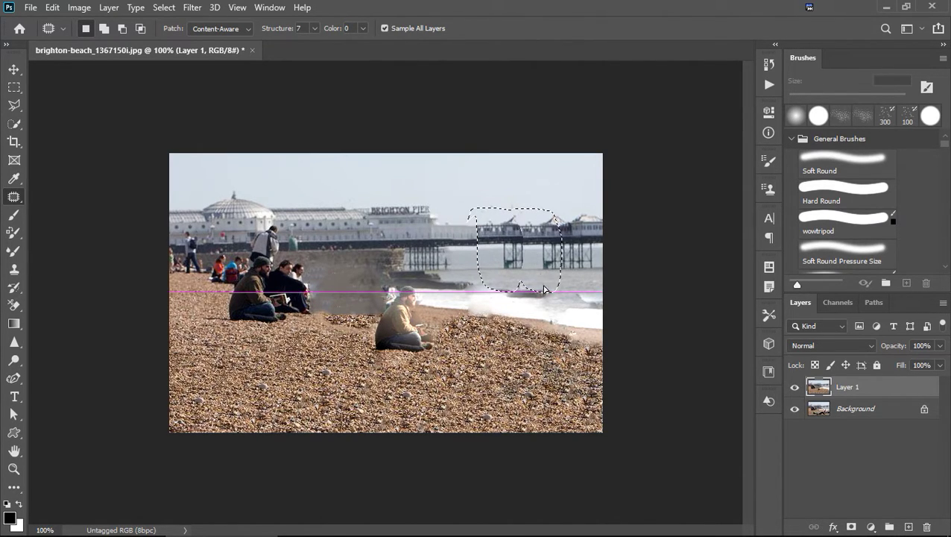
key(ctrl+d)
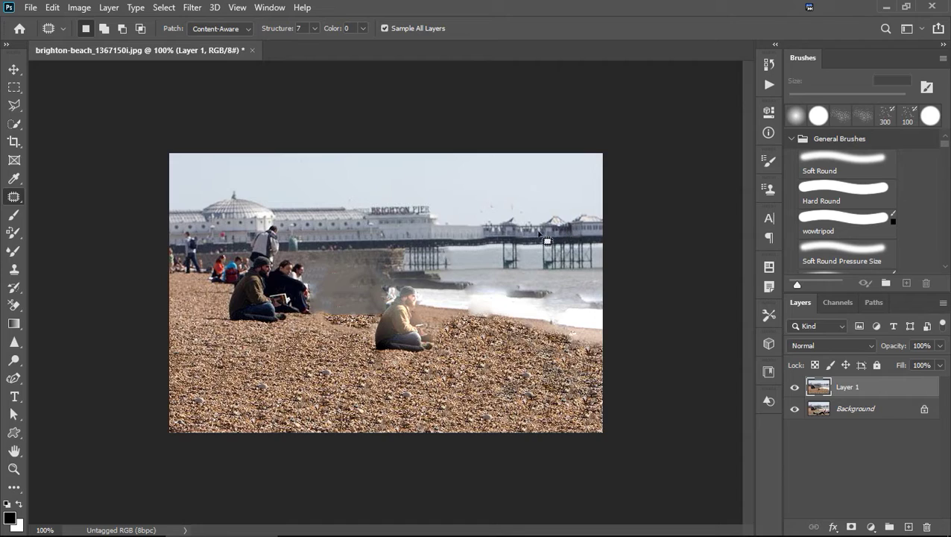
mouse_move(444, 221)
mouse_down()
mouse_move(445, 240)
mouse_move(499, 273)
mouse_move(501, 233)
mouse_move(453, 233)
mouse_move(444, 223)
mouse_up()
drag(467, 259, 557, 257)
key(ctrl+d)
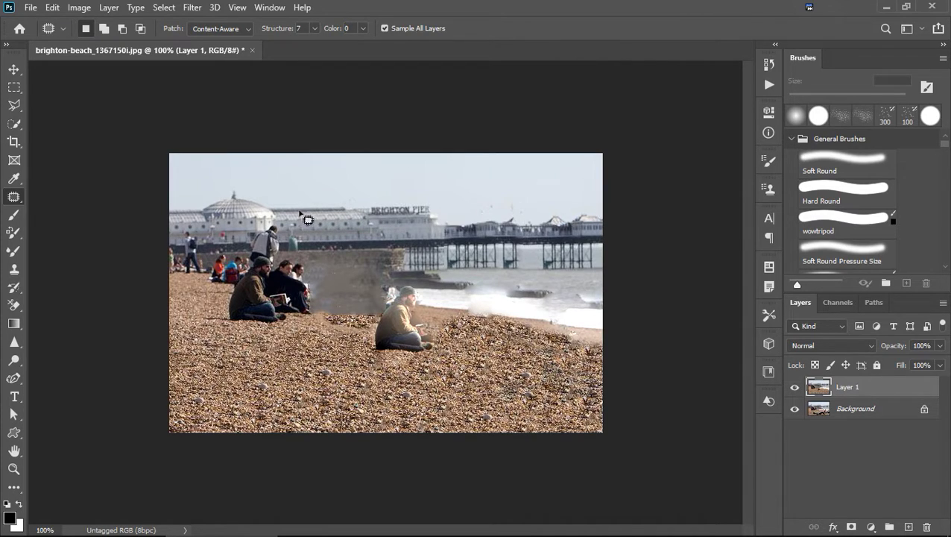
Outline the pier deck just beyond the main building and patch it with the building's long white facade.
drag(304, 205, 303, 224)
mouse_move(355, 255)
mouse_down()
mouse_move(356, 225)
mouse_move(340, 203)
mouse_move(301, 201)
mouse_move(310, 217)
mouse_move(439, 223)
mouse_move(448, 233)
mouse_move(432, 233)
mouse_up()
drag(309, 237, 309, 236)
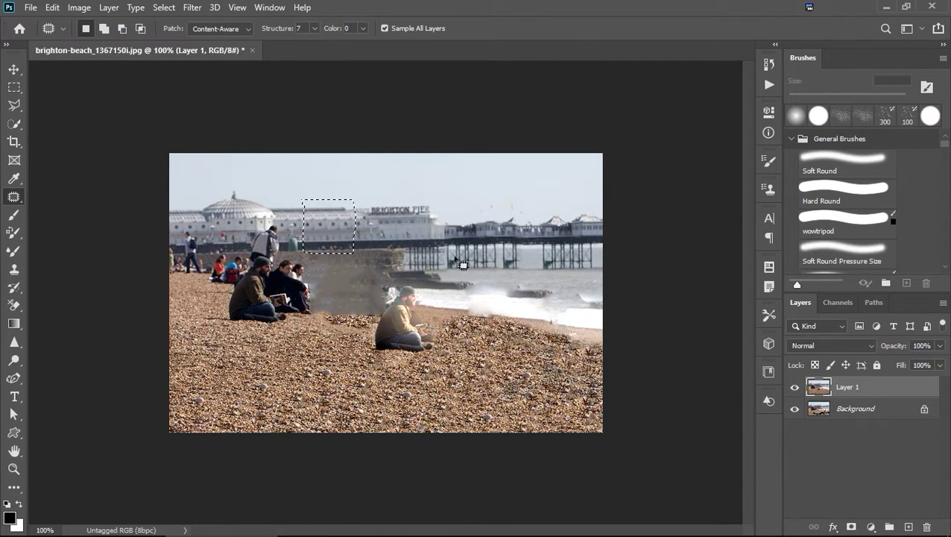
mouse_move(432, 211)
mouse_down()
mouse_move(431, 241)
mouse_move(448, 247)
mouse_move(497, 233)
mouse_move(450, 212)
mouse_up()
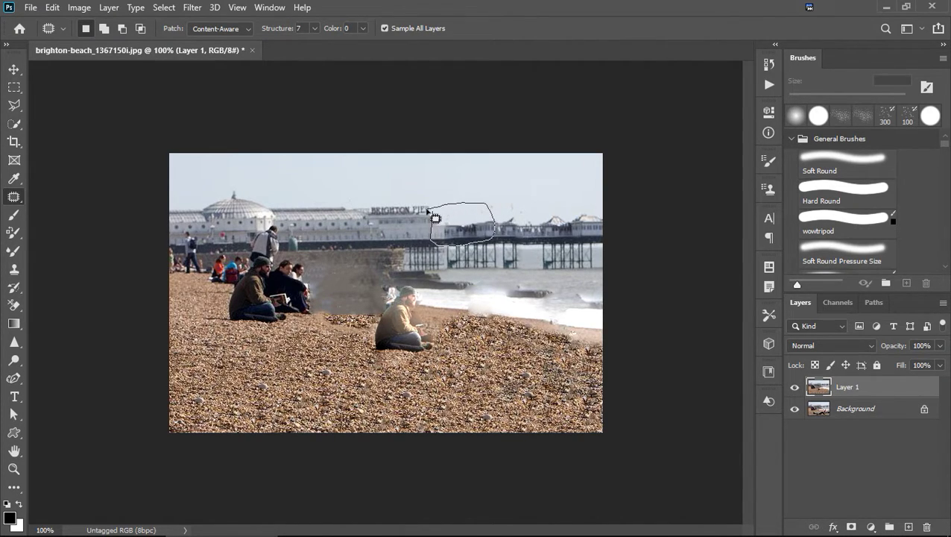
drag(436, 217, 302, 235)
key(ctrl+d)
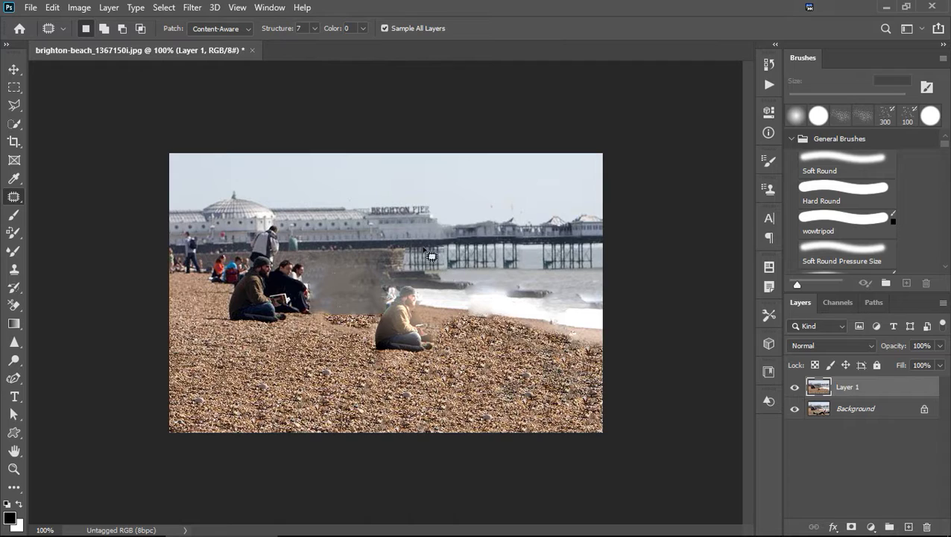
Rework the pier stretch beyond the main building with two more patches sampled from the long white facade.
mouse_move(295, 202)
mouse_down()
mouse_move(292, 252)
mouse_move(339, 251)
mouse_move(346, 202)
mouse_move(308, 208)
mouse_up()
click(356, 285)
mouse_move(439, 205)
mouse_down()
mouse_move(430, 241)
mouse_move(505, 244)
mouse_move(516, 218)
mouse_move(440, 208)
mouse_up()
drag(455, 239, 317, 237)
mouse_move(489, 215)
mouse_down()
mouse_move(438, 225)
mouse_move(462, 264)
mouse_move(504, 244)
mouse_move(489, 212)
mouse_up()
drag(471, 257, 313, 251)
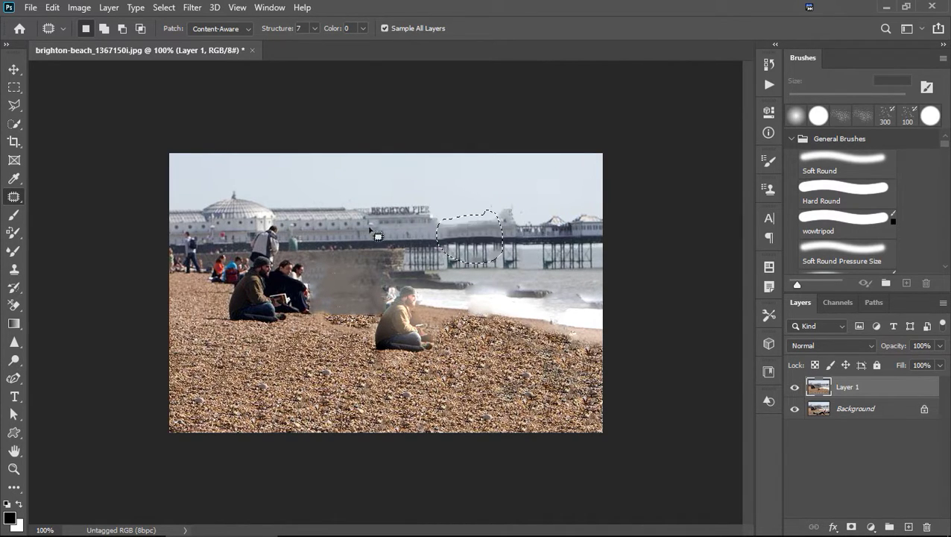